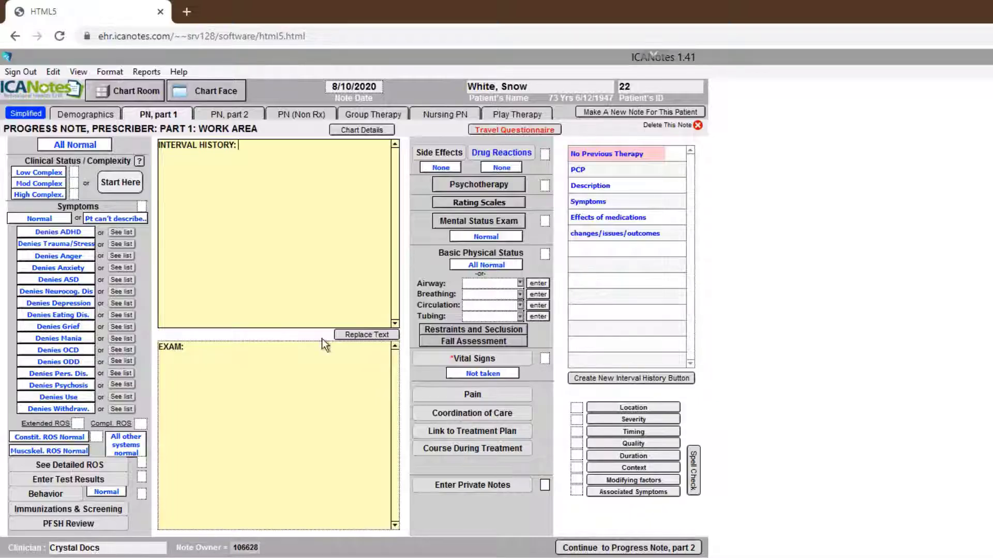
# Step: In the interval history, record the clinical status as stable and the patient's anxiety as continuing with the same symptoms
pyautogui.click(121, 183)
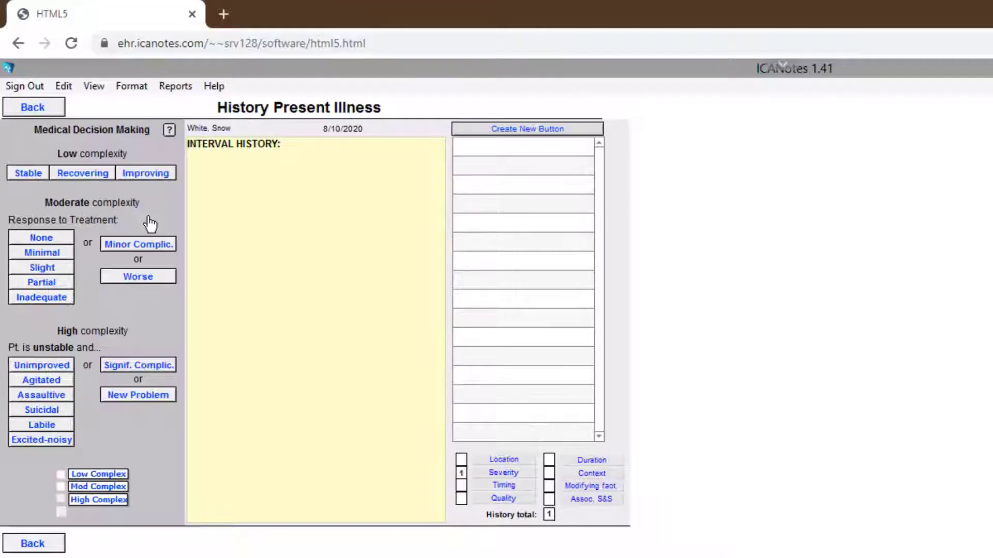
pyautogui.click(28, 173)
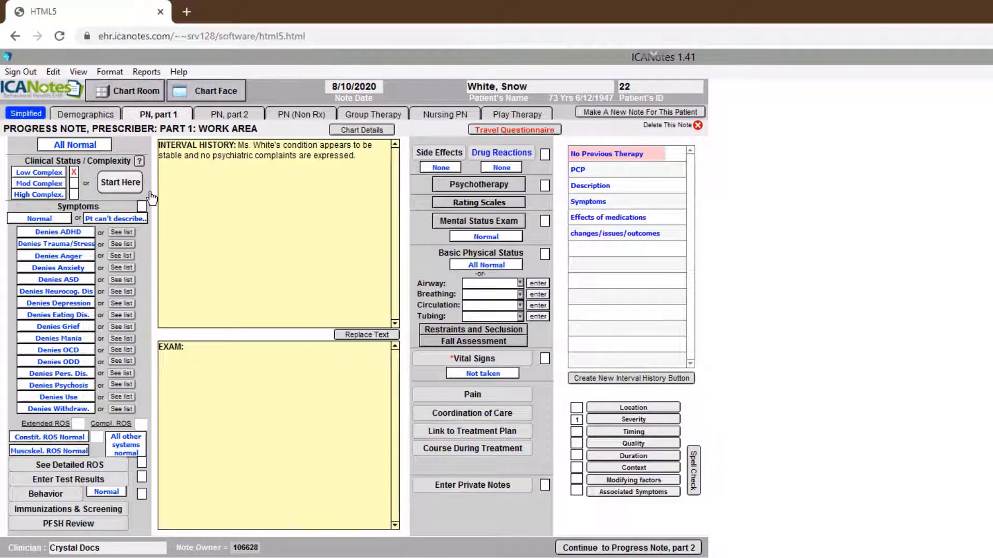
pyautogui.click(119, 269)
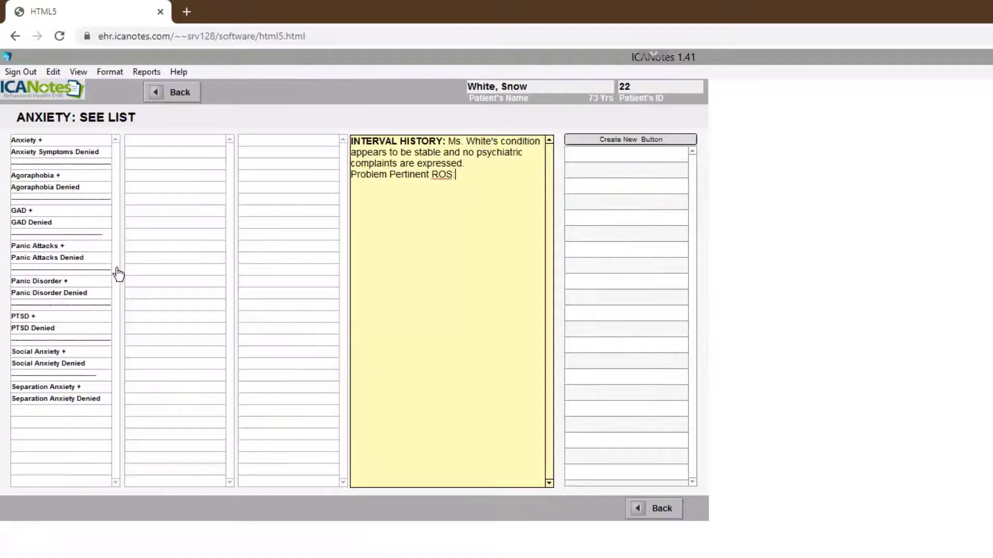
pyautogui.click(71, 141)
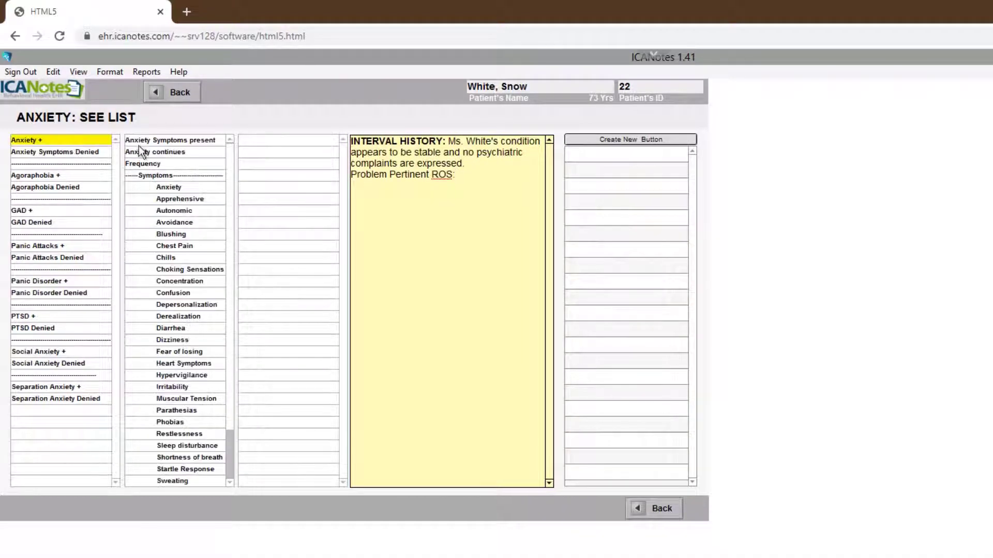
pyautogui.click(157, 153)
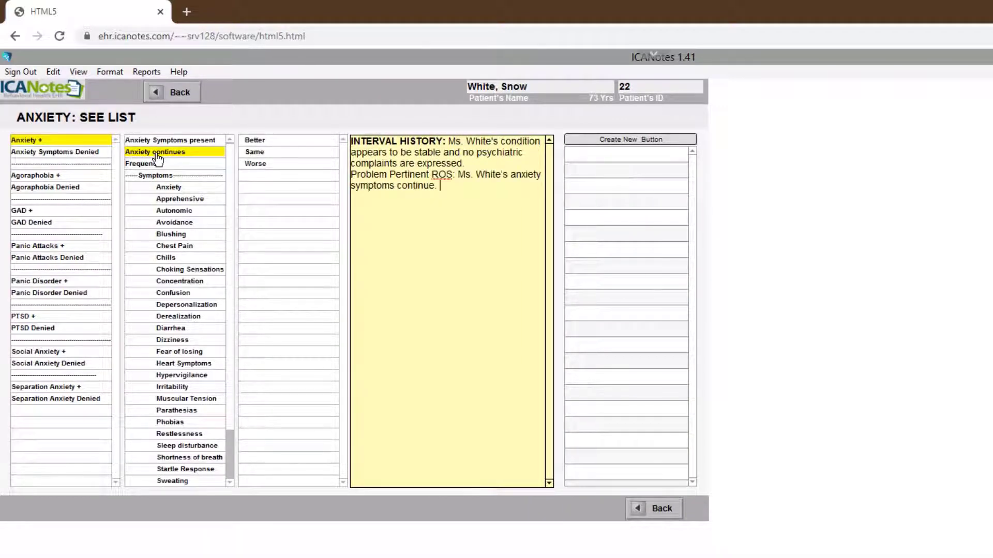
pyautogui.click(250, 153)
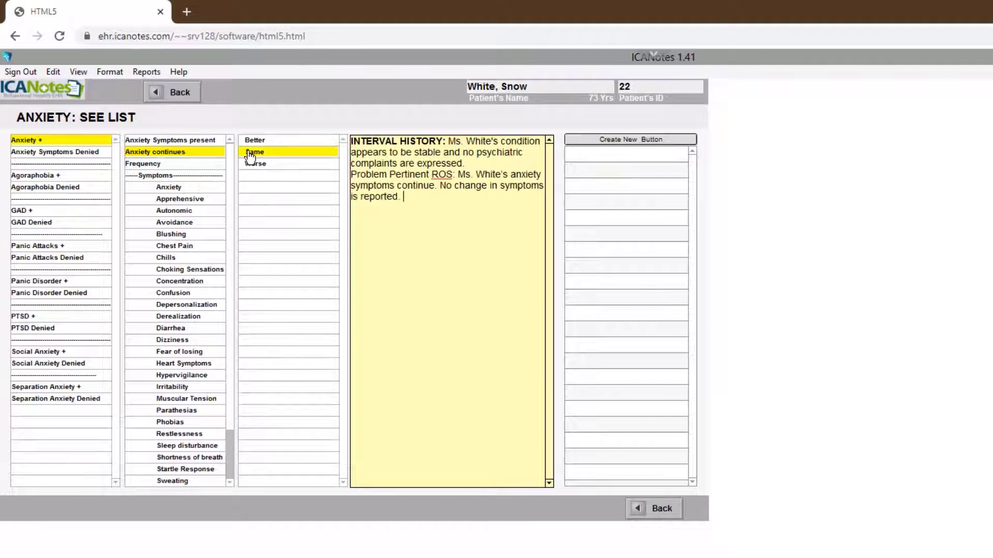
pyautogui.click(181, 94)
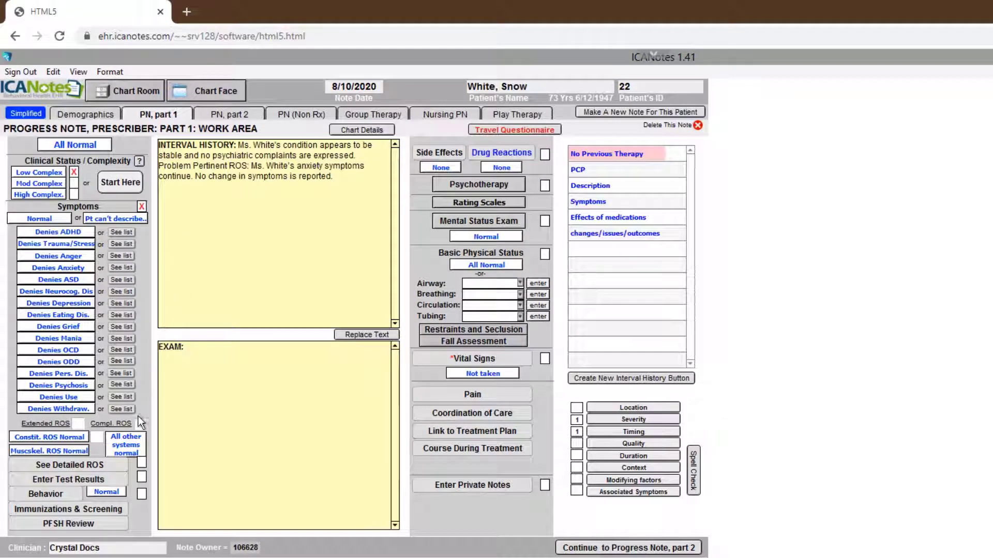
# Step: Document all other systems as normal in the symptom review and record the patient's behavior as normal
pyautogui.click(127, 446)
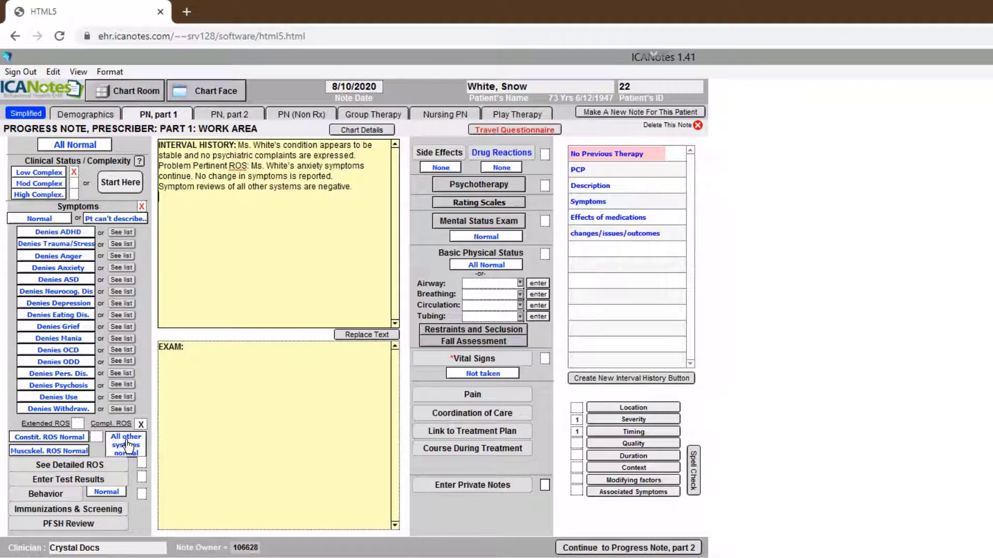
pyautogui.click(110, 492)
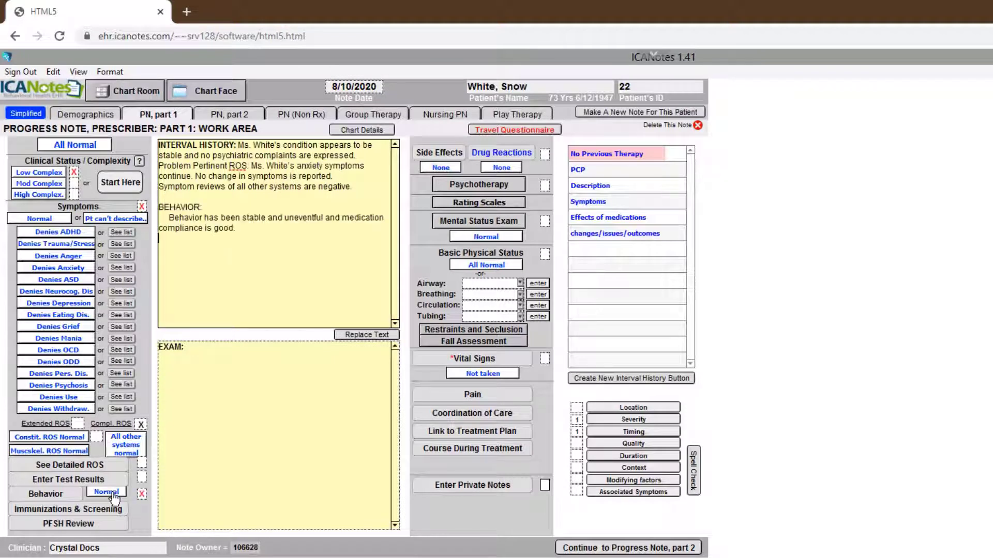
# Step: Review the patient's past, family and social histories and mark the PFSH review as completed
pyautogui.click(94, 525)
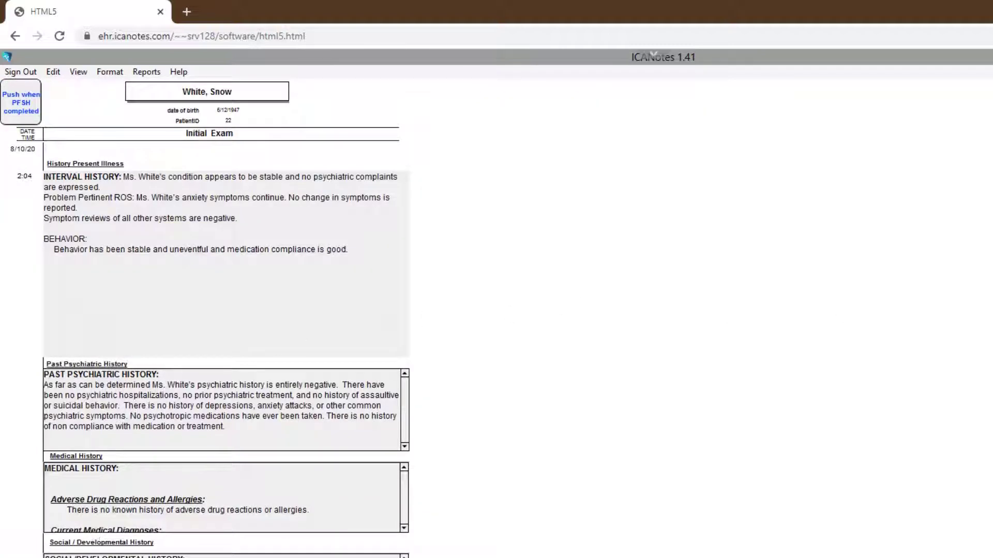
pyautogui.scroll(-2, 205, 317)
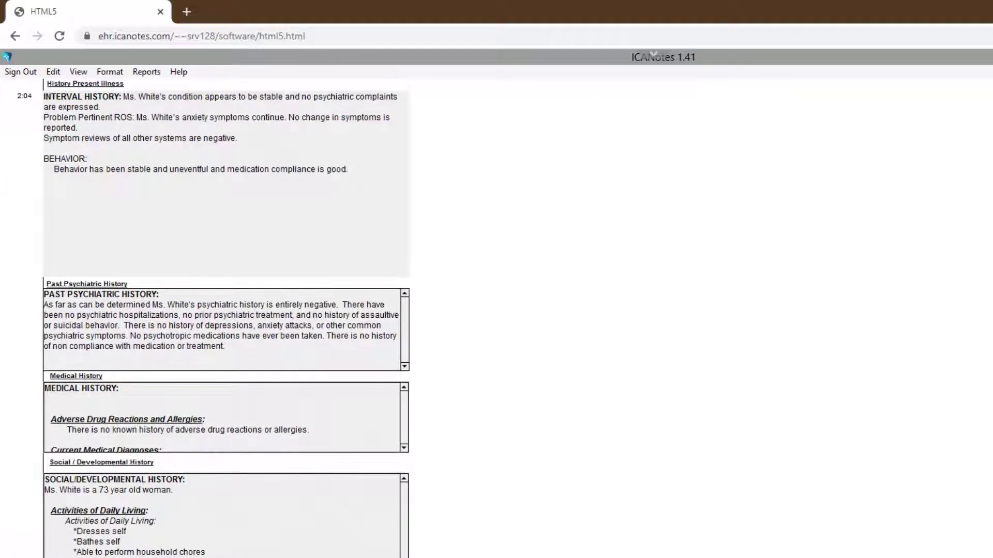
pyautogui.scroll(2, 279, 165)
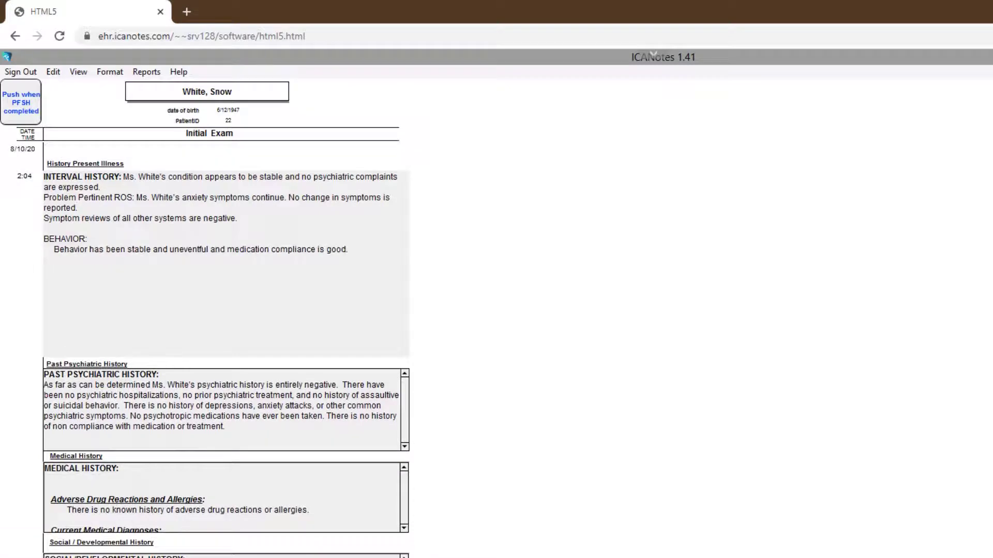
pyautogui.click(26, 111)
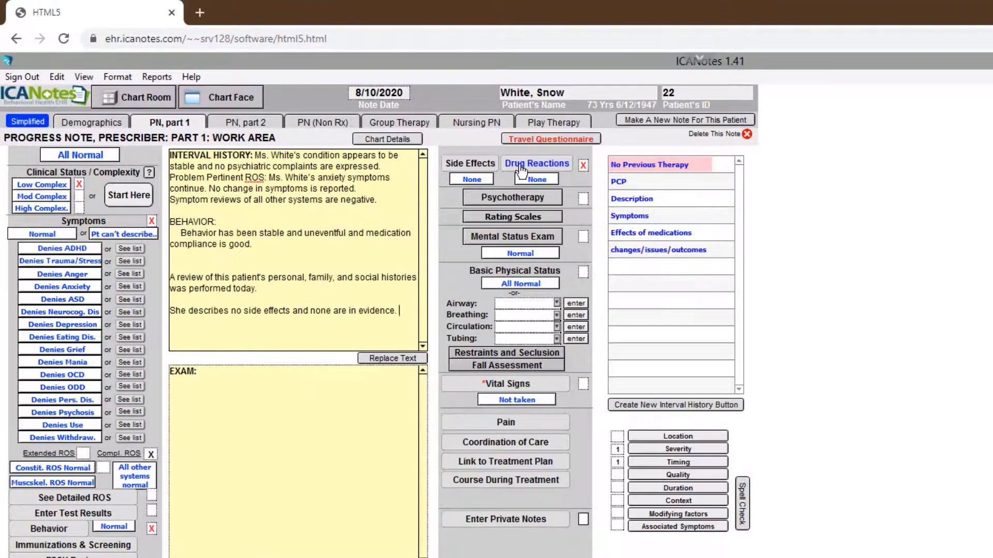
# Step: Add a Lactose allergy with unknown reaction date and GI reactions Nausea and Diarrhea to the drug reaction and allergy list
pyautogui.click(501, 153)
pyautogui.click(314, 223)
pyautogui.click(357, 239)
pyautogui.write('Lactose')
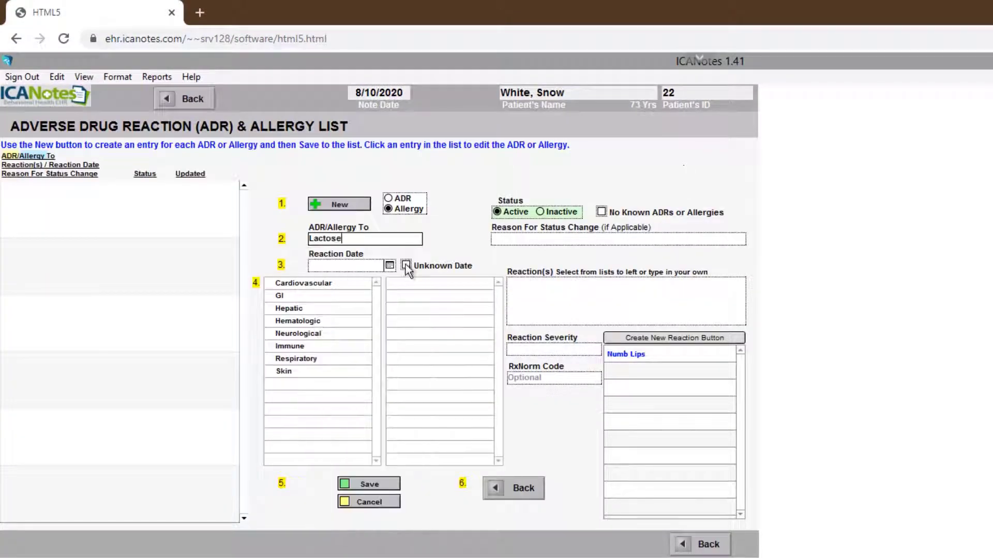
pyautogui.click(406, 266)
pyautogui.click(298, 296)
pyautogui.click(410, 283)
pyautogui.click(414, 297)
pyautogui.click(380, 486)
pyautogui.click(694, 547)
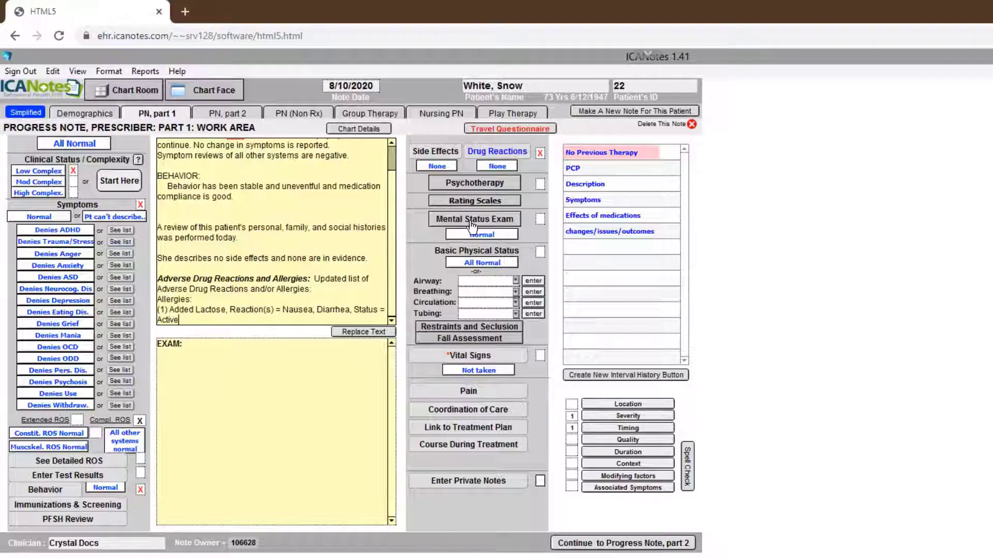
# Step: Document a normal mental status exam and set the basic physical status to all normal
pyautogui.click(468, 221)
pyautogui.click(408, 165)
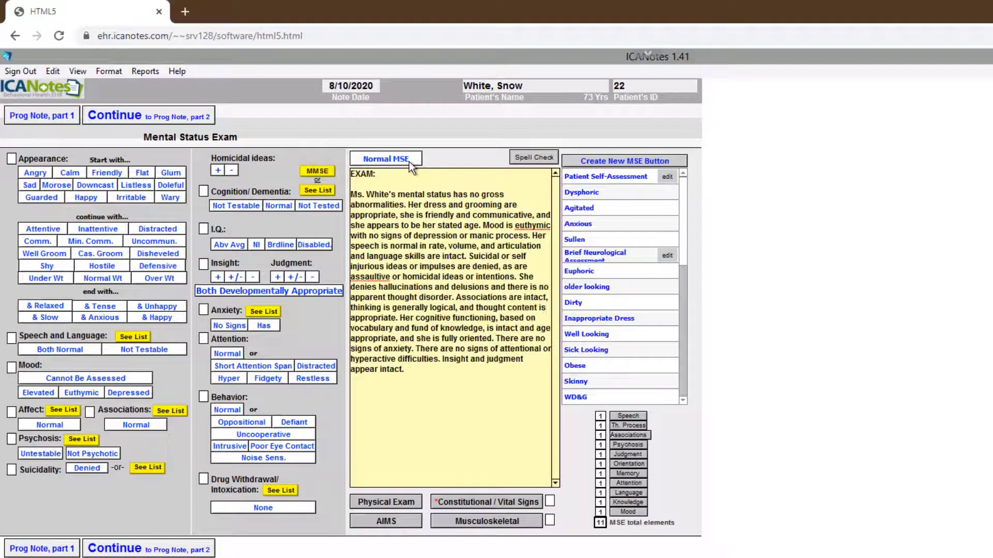
pyautogui.click(53, 119)
pyautogui.click(486, 265)
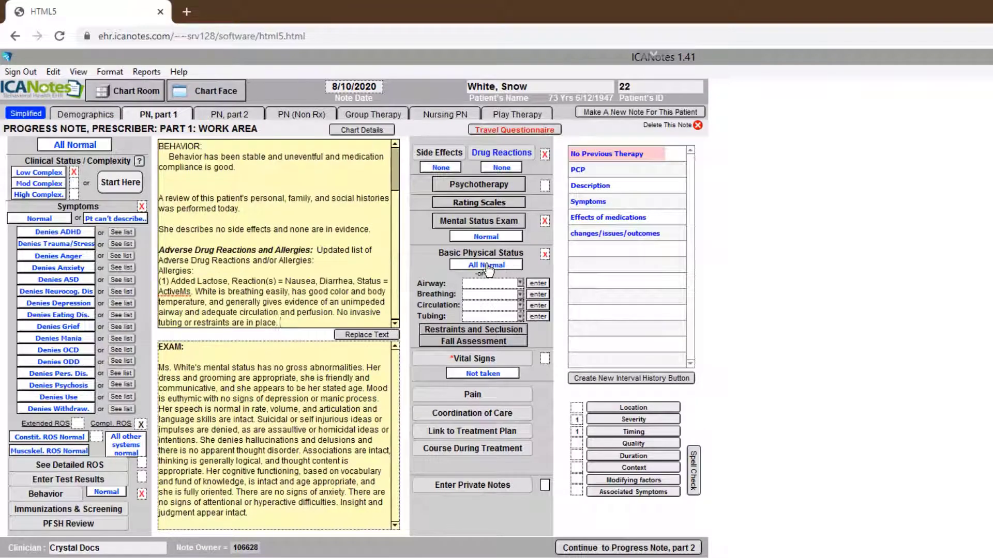
# Step: Bring the previous vital signs taken today into the note's exam section
pyautogui.click(497, 360)
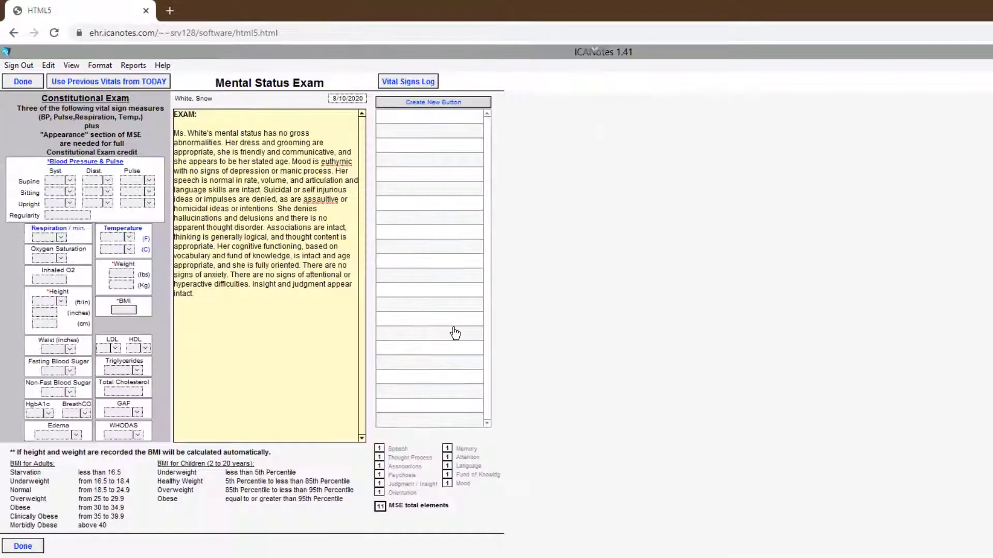
pyautogui.click(124, 92)
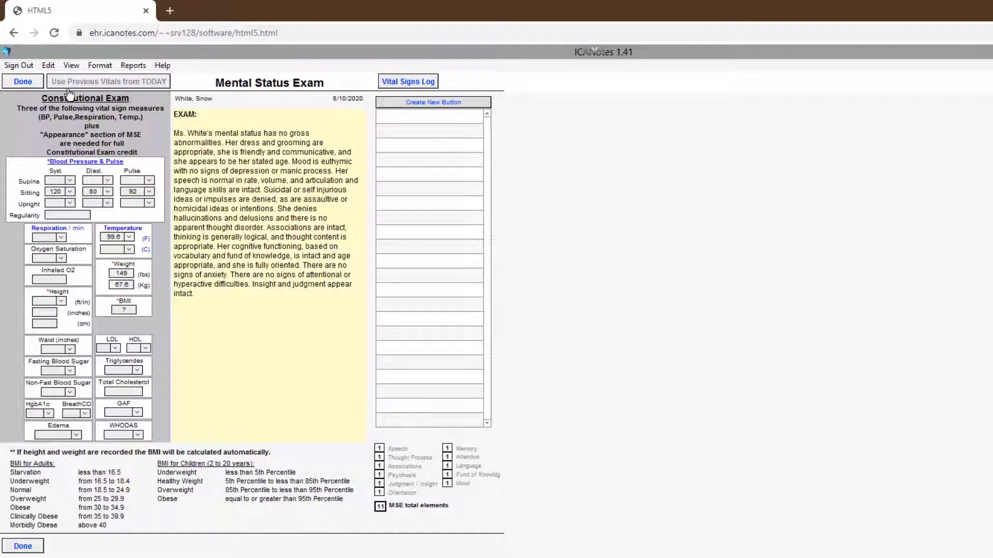
pyautogui.click(23, 82)
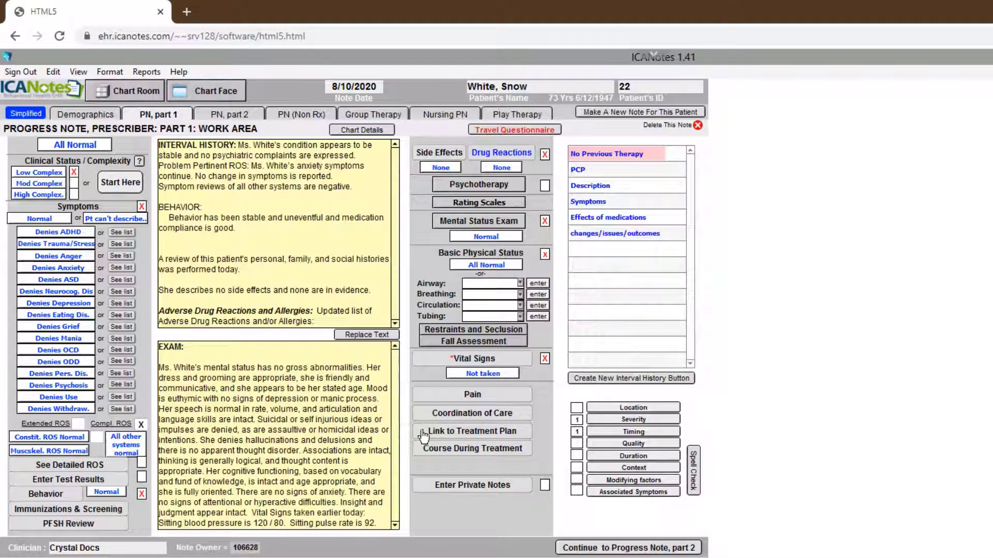
# Step: Link the note to the Anxiety treatment plan and its Anxiety problem
pyautogui.click(423, 434)
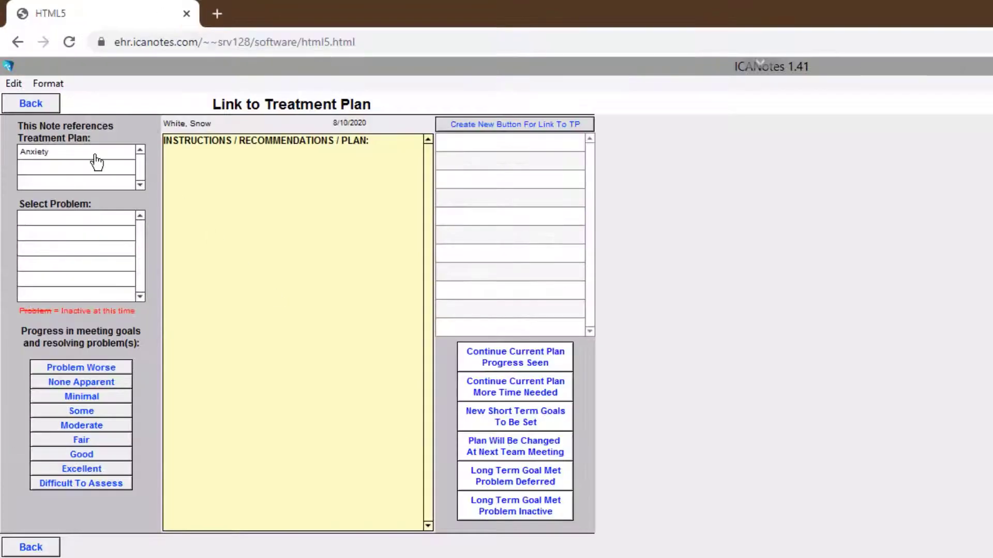
pyautogui.click(95, 153)
pyautogui.click(58, 219)
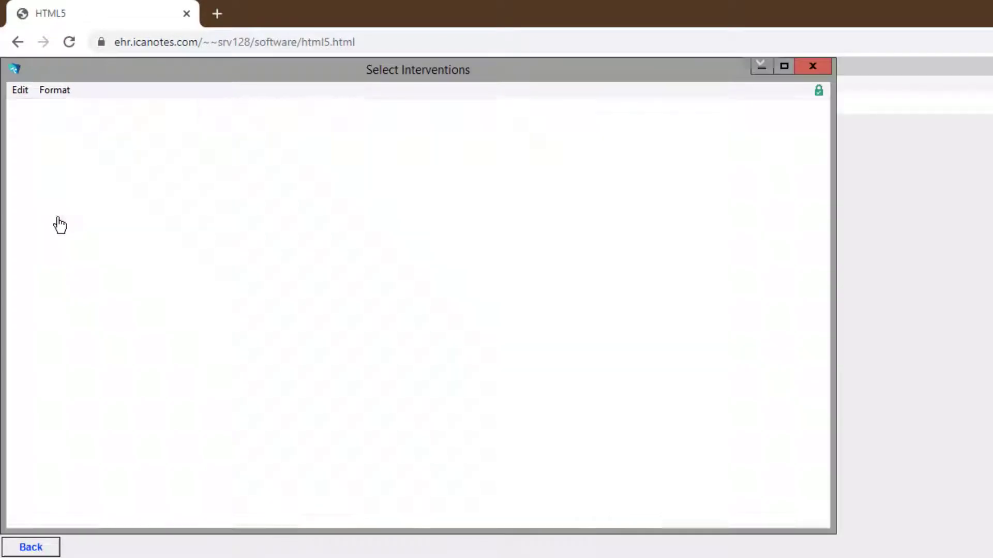
pyautogui.click(467, 126)
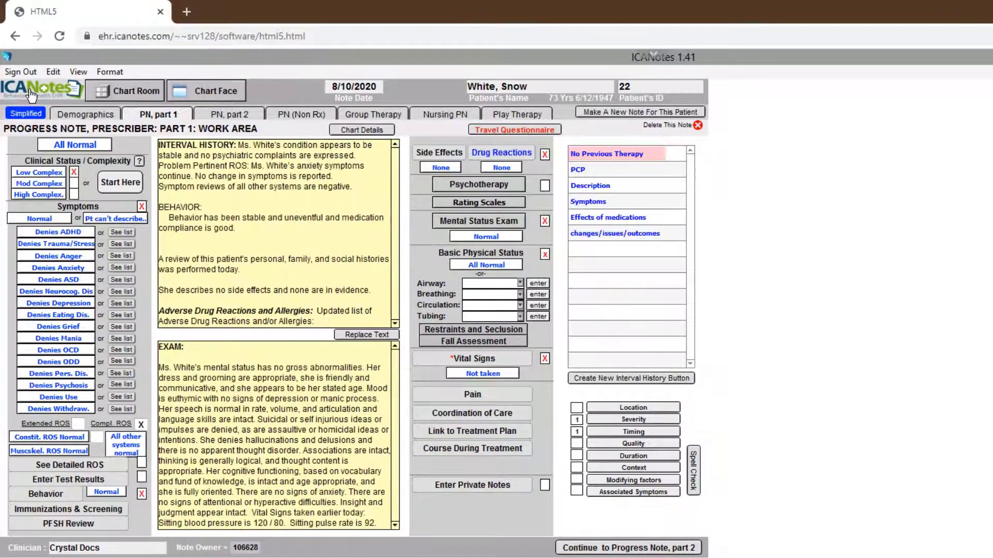
# Step: Go to e-prescribing from part 2 of the progress note and start a new prescription for chlorthalidone tablet 25 mg
pyautogui.click(617, 548)
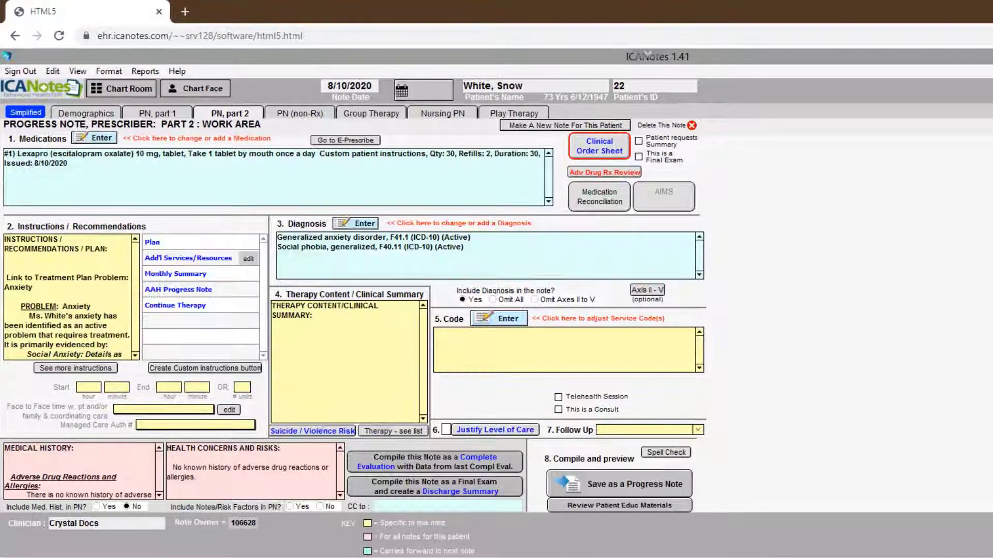
pyautogui.click(340, 140)
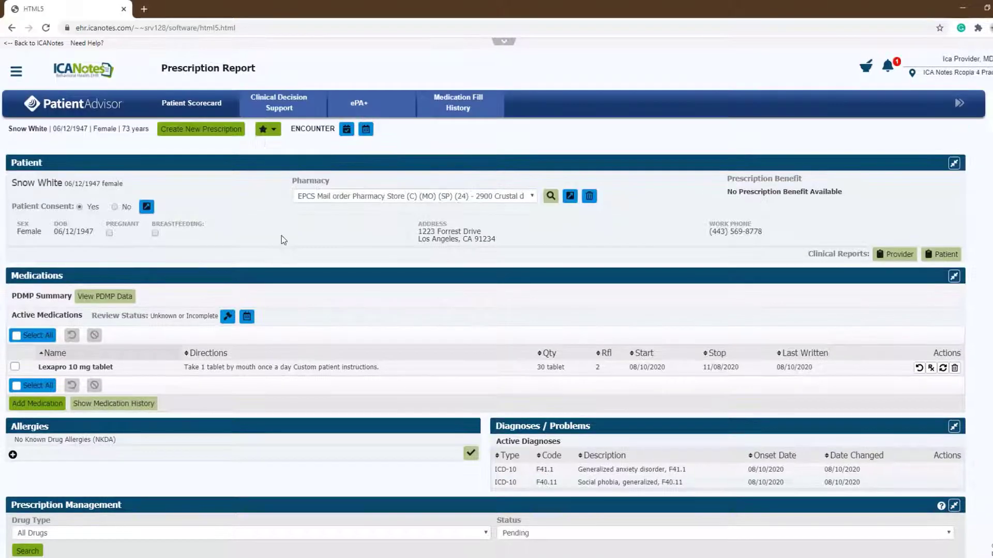
pyautogui.click(212, 130)
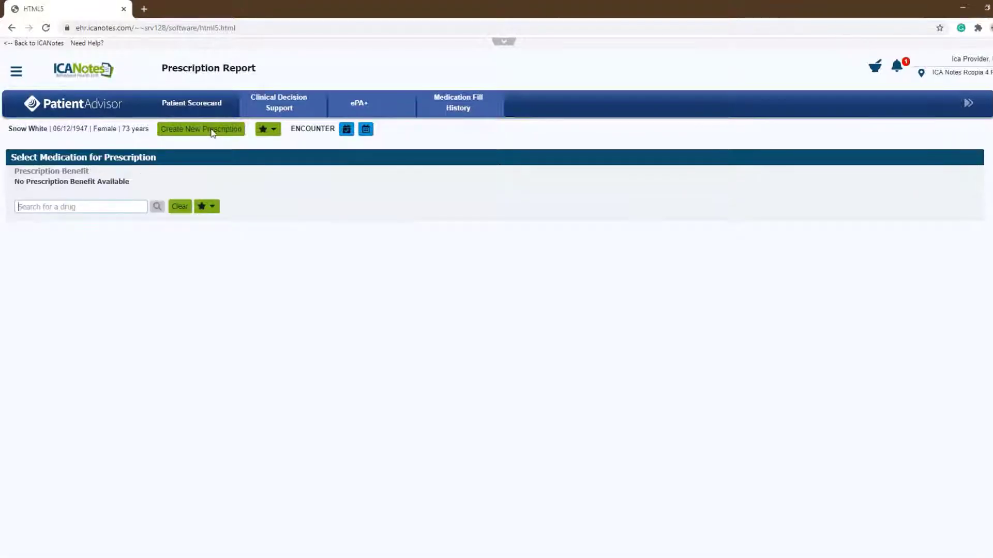
pyautogui.write('chlorth')
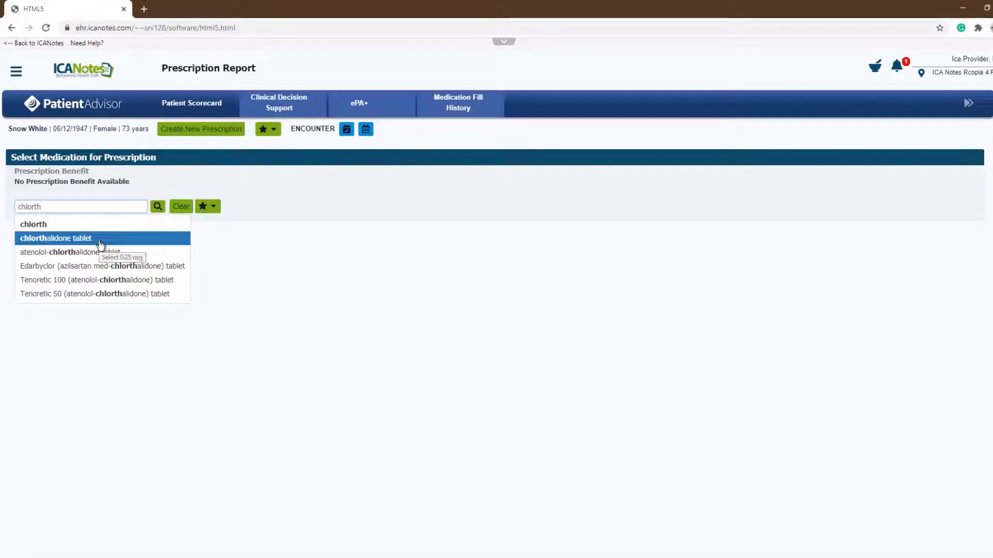
pyautogui.click(102, 240)
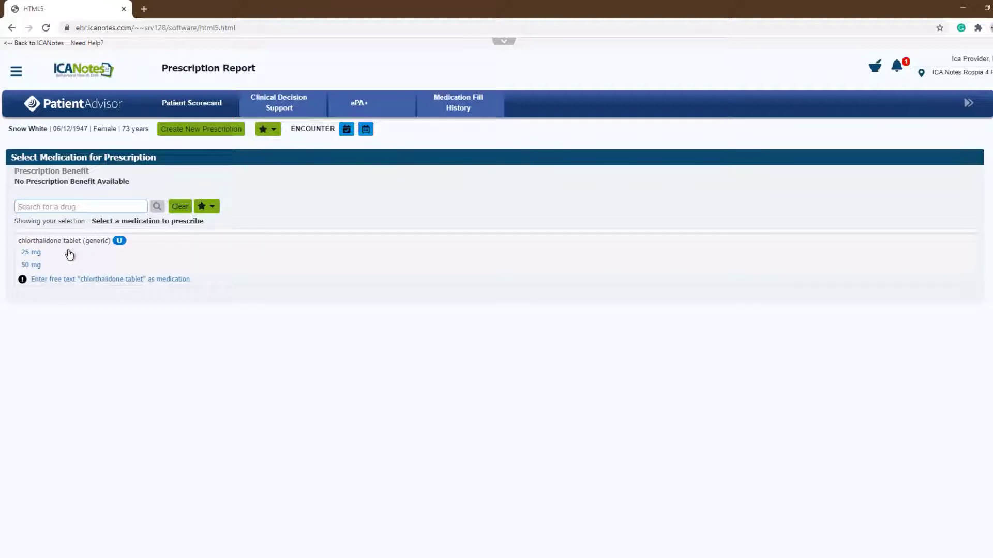
pyautogui.click(31, 253)
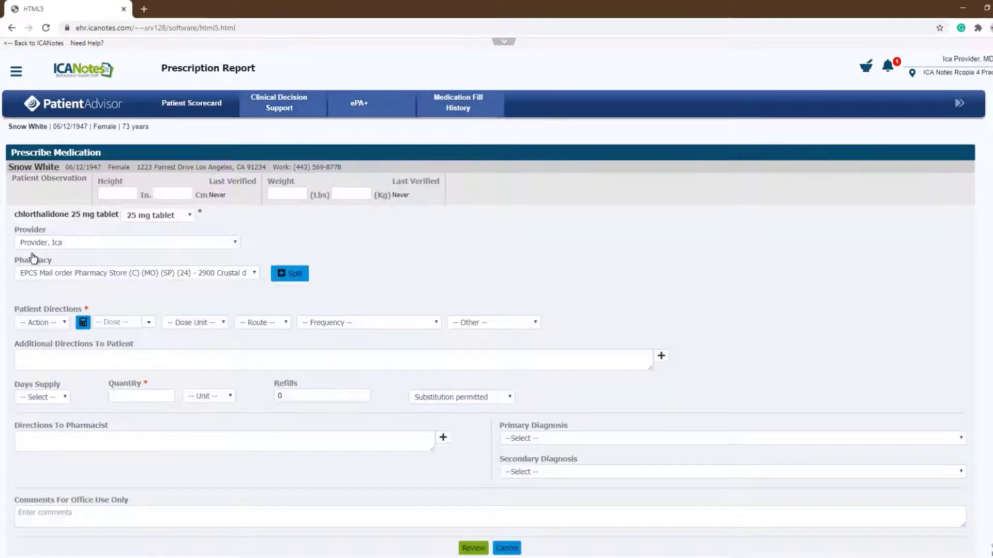
# Step: Set the prescription's patient directions to Take 1 tablet by mouth
pyautogui.click(36, 323)
pyautogui.click(28, 342)
pyautogui.click(149, 322)
pyautogui.click(119, 344)
pyautogui.click(223, 324)
pyautogui.click(179, 344)
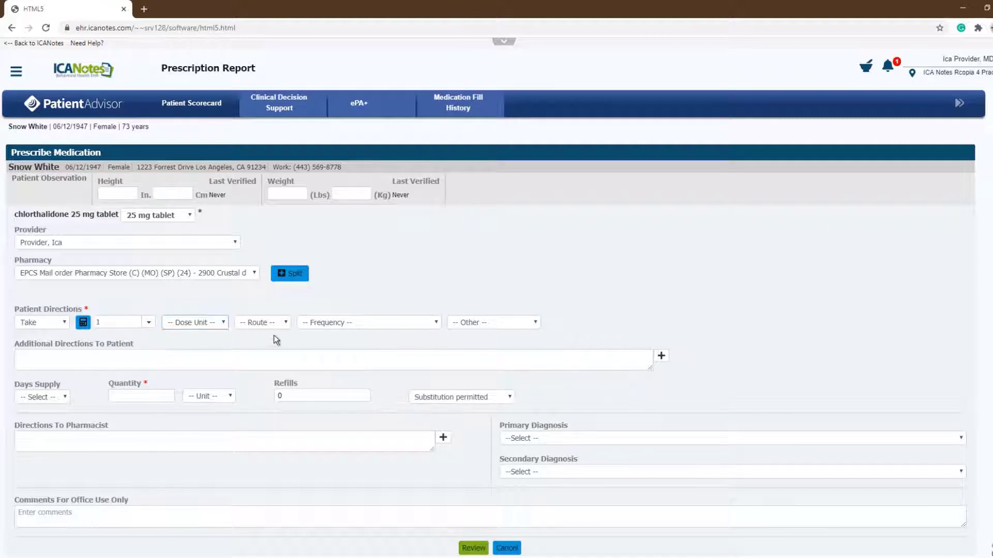
pyautogui.click(286, 325)
pyautogui.click(249, 349)
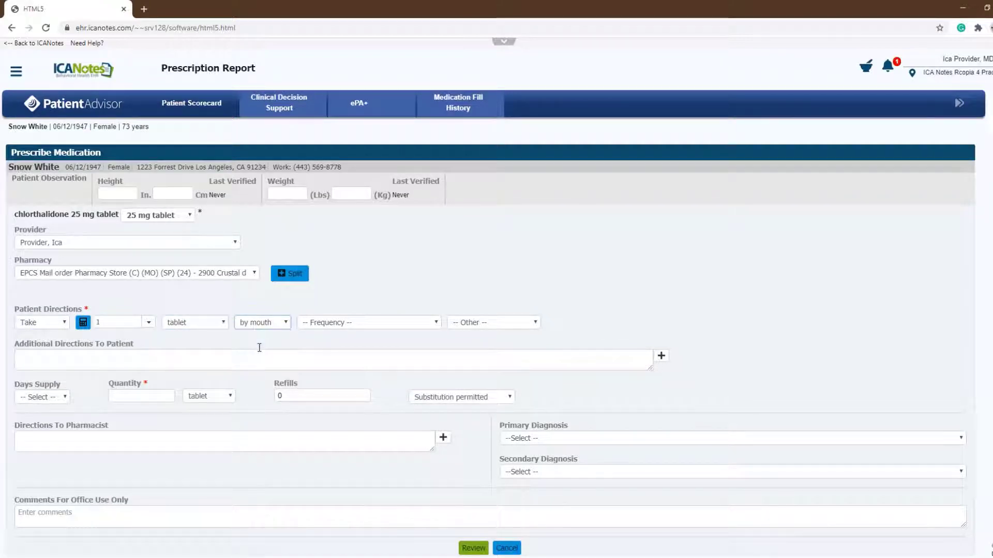
# Step: Set the dosing frequency to once a day and add the direction "with meals"
pyautogui.click(436, 323)
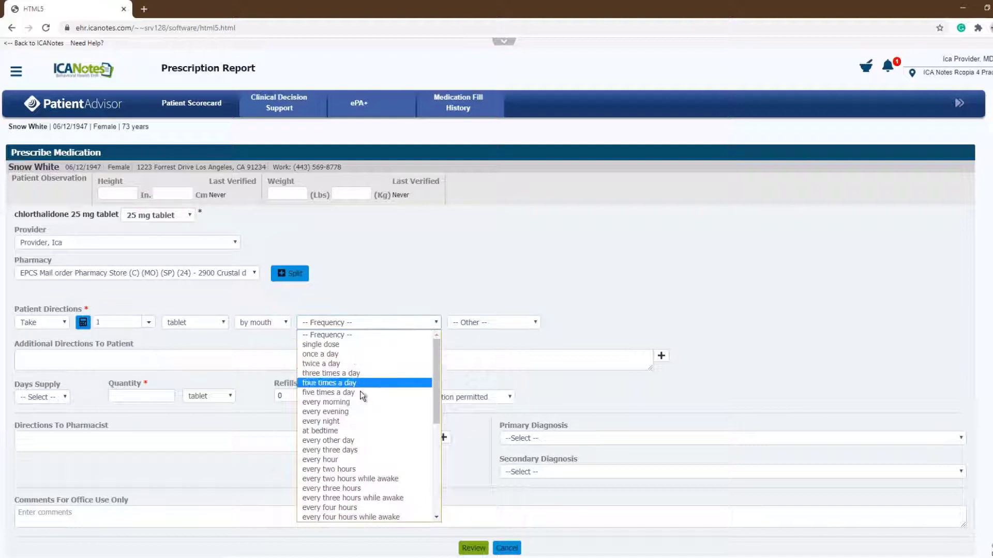
pyautogui.scroll(-4, 386, 441)
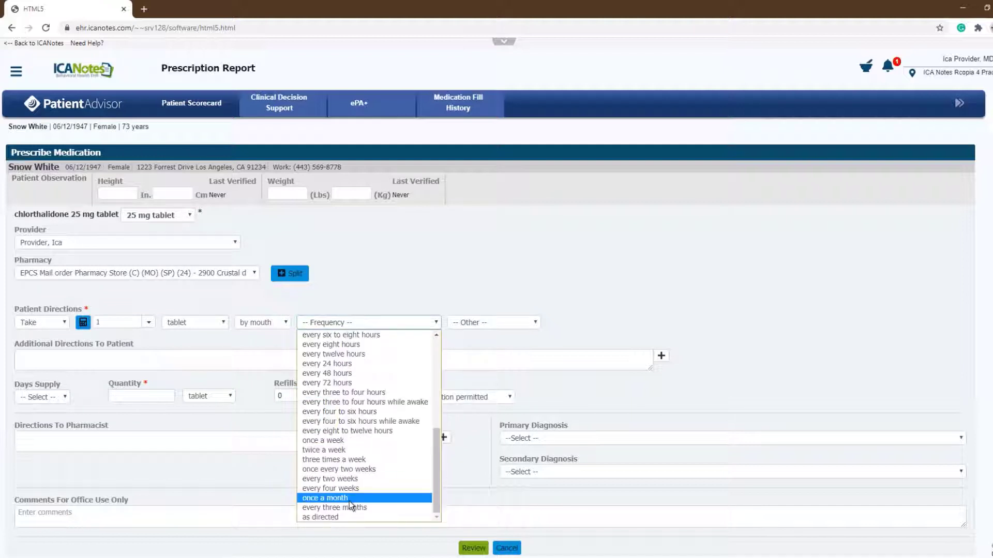
pyautogui.scroll(5, 352, 465)
pyautogui.click(334, 356)
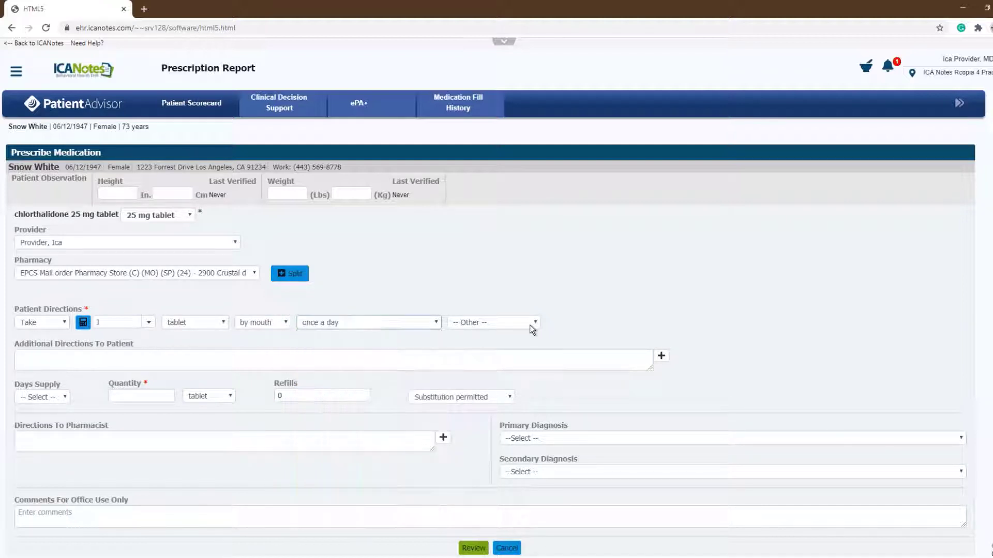
pyautogui.click(529, 323)
pyautogui.click(475, 374)
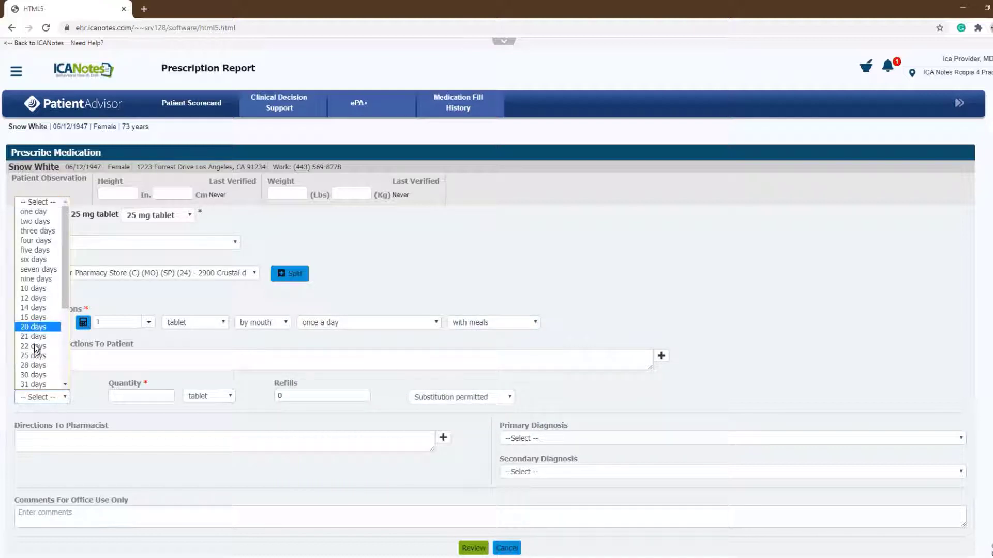
# Step: Set the chlorthalidone prescription's days supply to 90 days and submit it for review
pyautogui.scroll(-3, 33, 323)
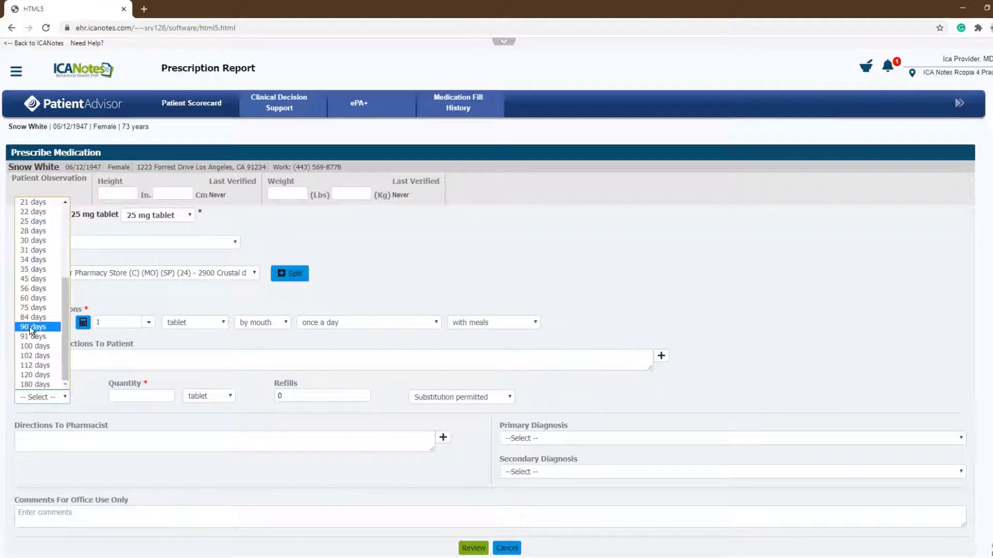
pyautogui.click(29, 326)
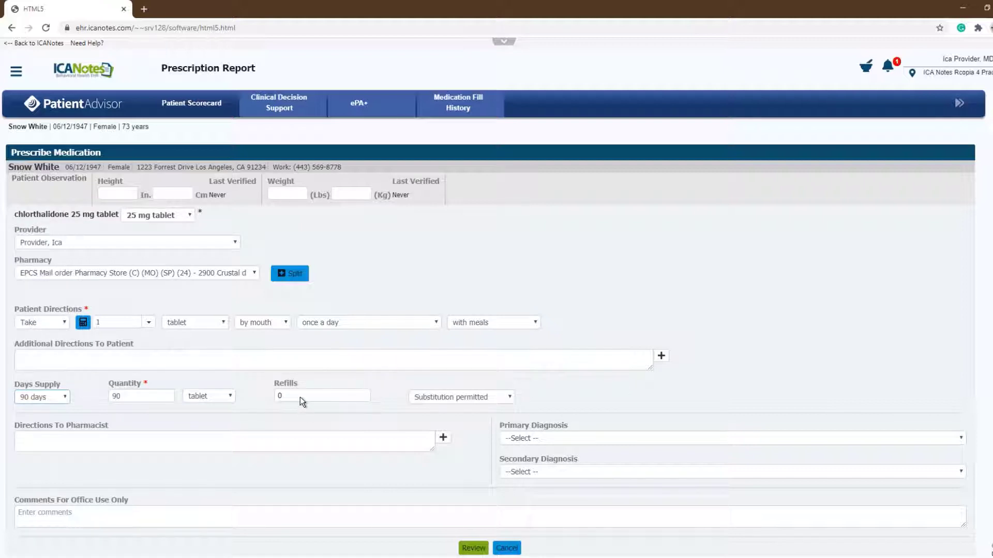
pyautogui.click(473, 548)
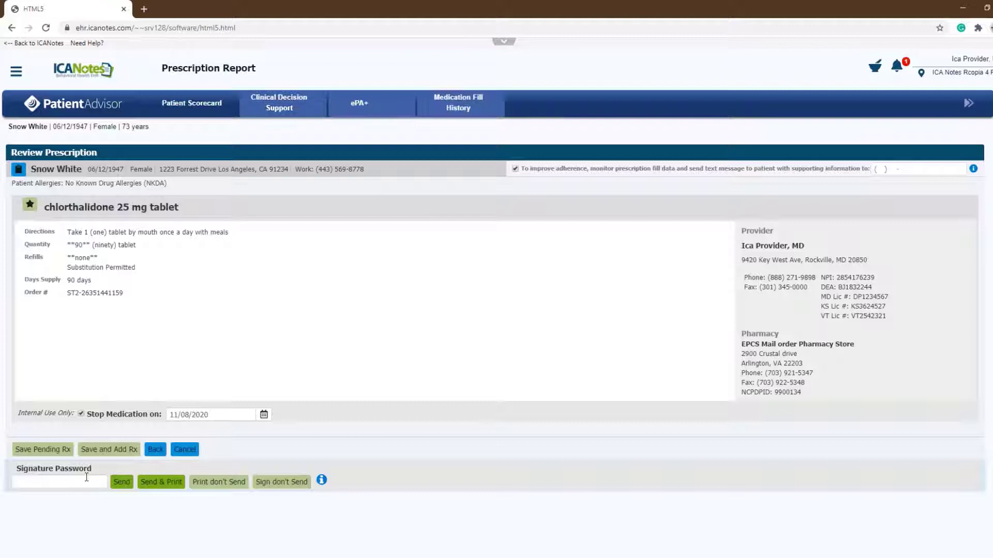
# Step: Enter the signature password to sign and send the prescription, and return from e-prescribing to the progress note
pyautogui.click(86, 477)
pyautogui.write('*****')
pyautogui.click(117, 483)
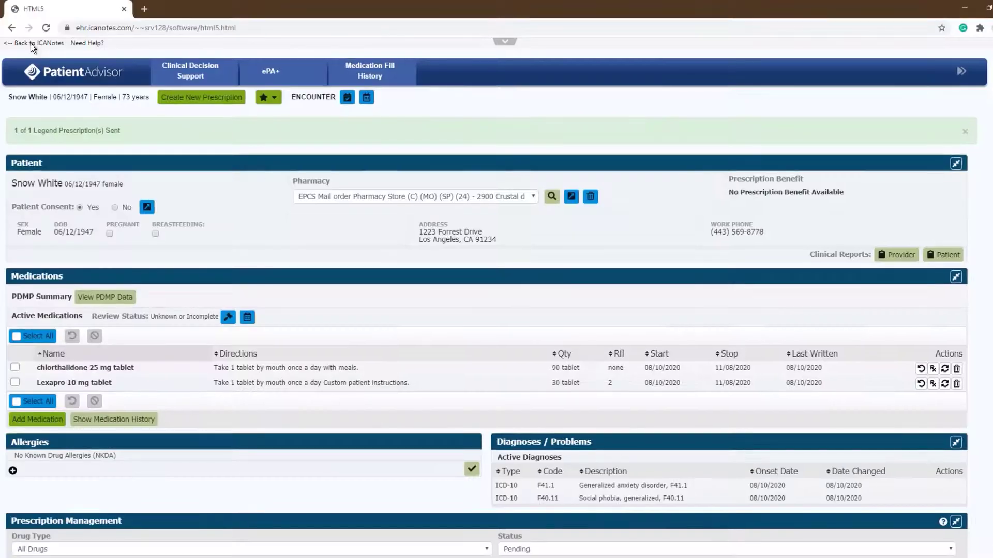
pyautogui.click(30, 43)
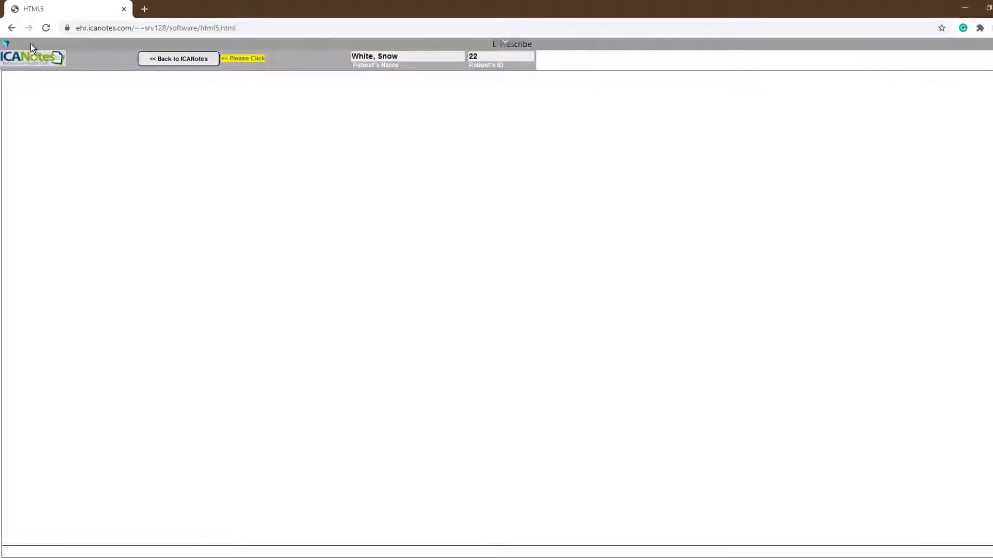
pyautogui.click(171, 61)
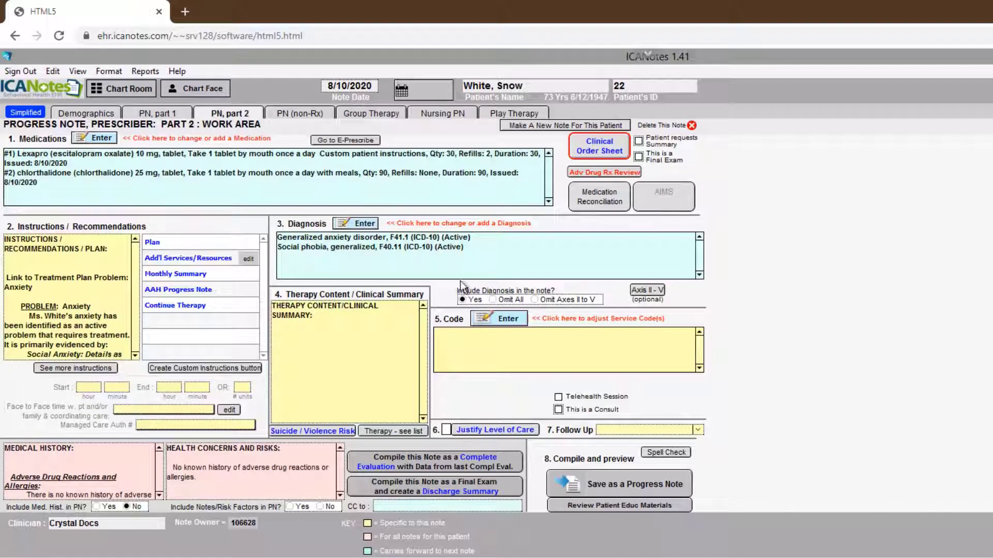
# Step: Use automatic E&M coding to add service code 99213 (Office Pt, Established) and set the face-to-face time to 45-50 min
pyautogui.click(486, 320)
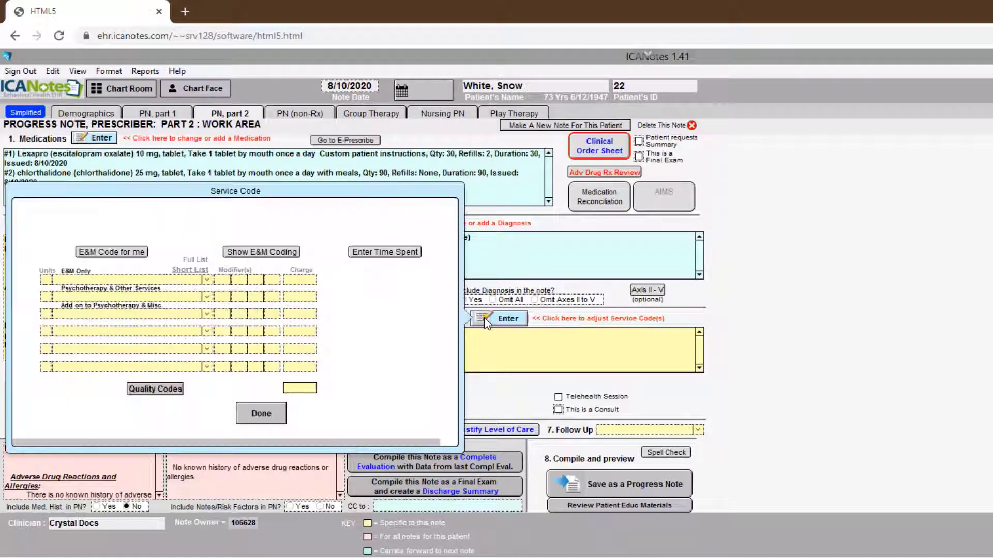
pyautogui.click(137, 253)
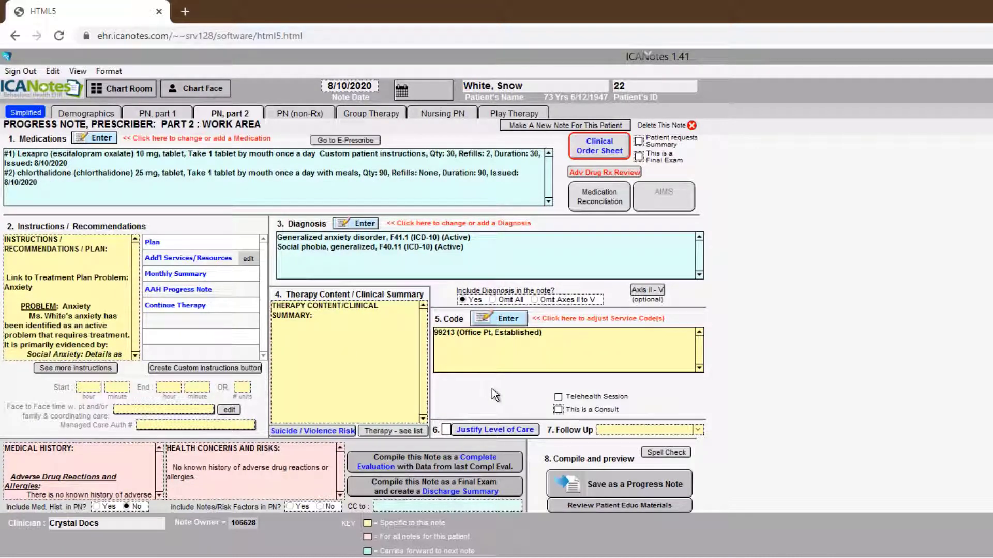
pyautogui.click(149, 407)
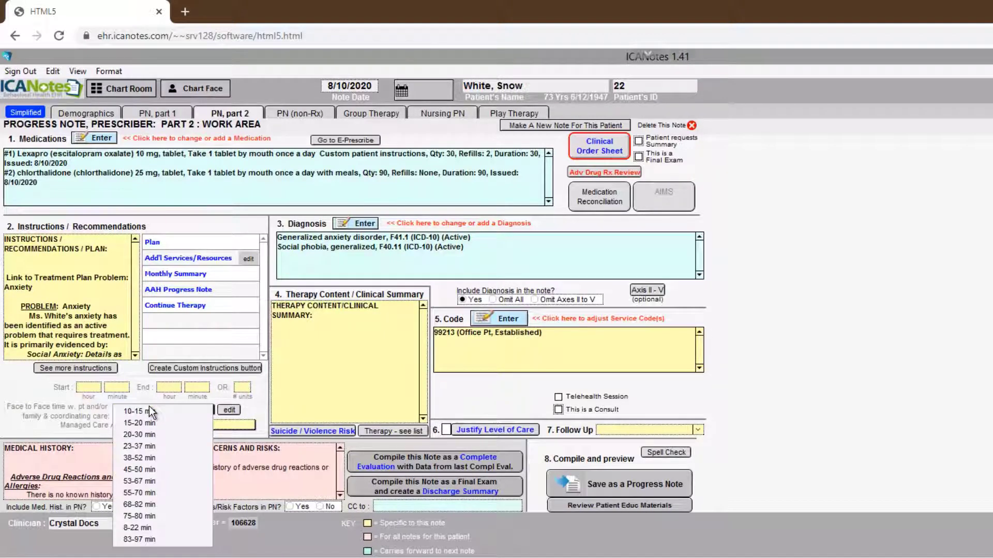
pyautogui.click(149, 469)
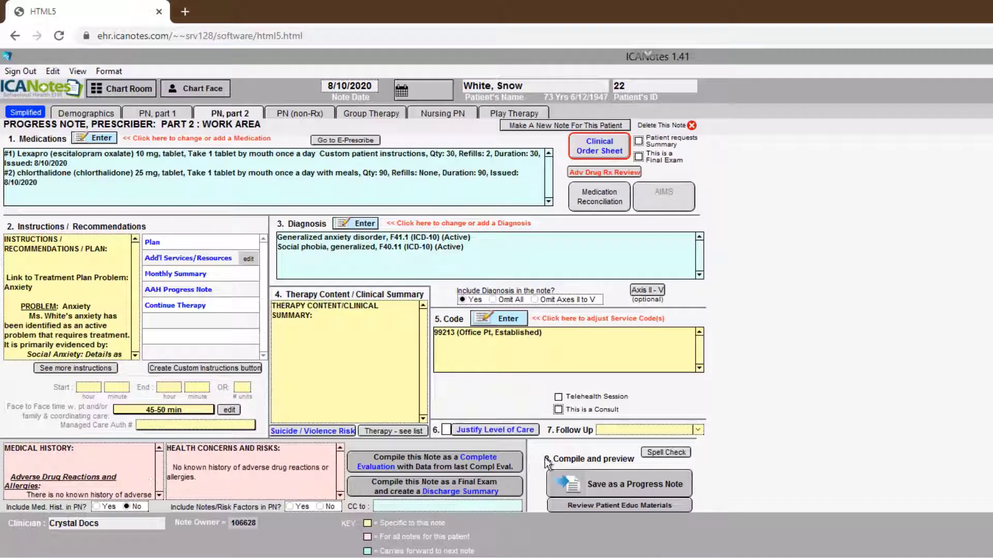
# Step: Set the follow-up to 2 weeks, or earlier if needed, and compile and save the note as a progress note
pyautogui.click(698, 431)
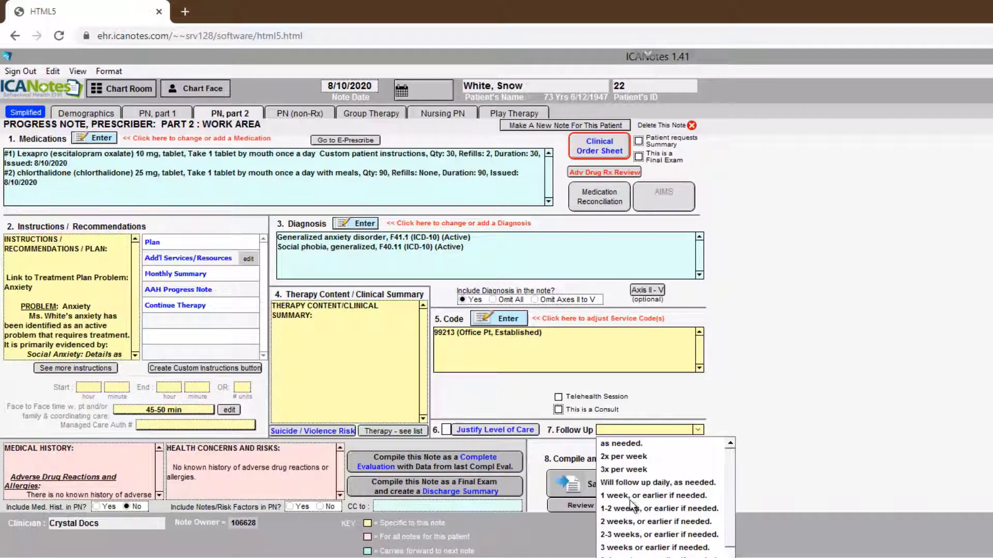
pyautogui.click(611, 523)
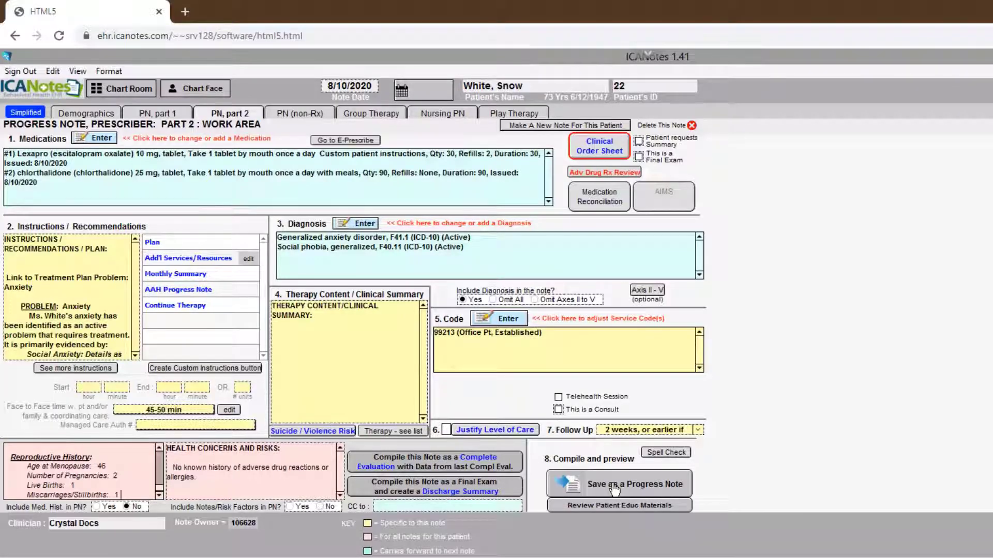
pyautogui.click(613, 487)
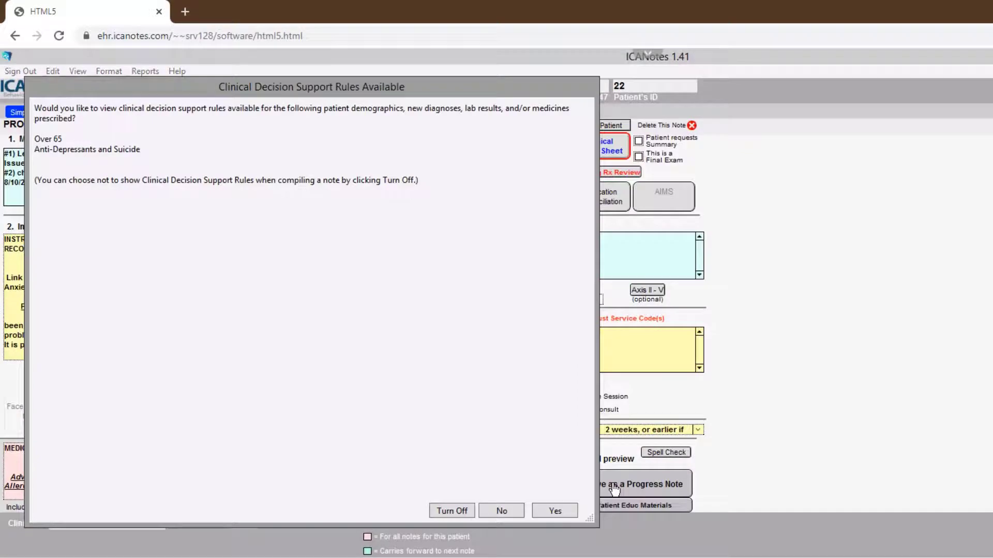
pyautogui.click(503, 510)
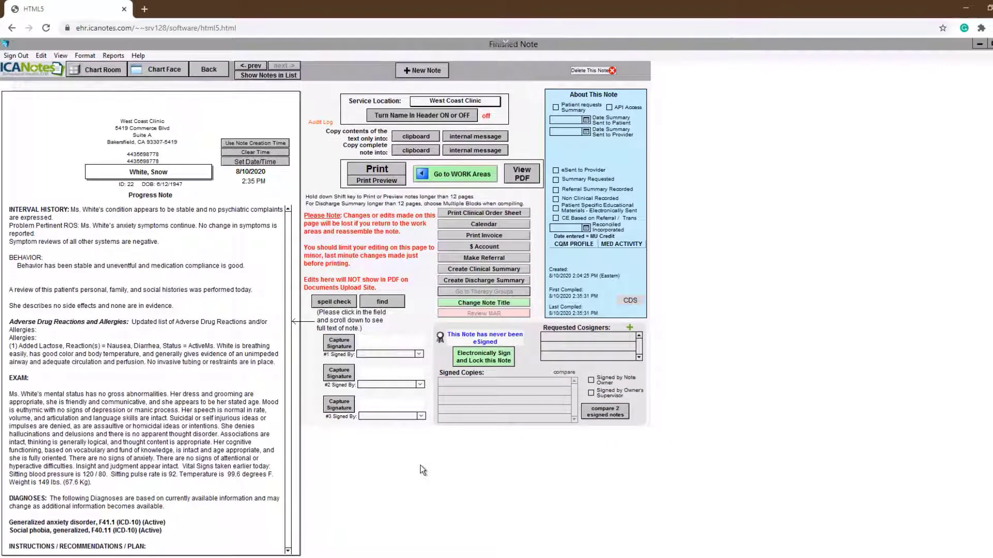
# Step: Choose Patient as the first signer of the finished note and capture the patient's handwritten signature
pyautogui.click(420, 353)
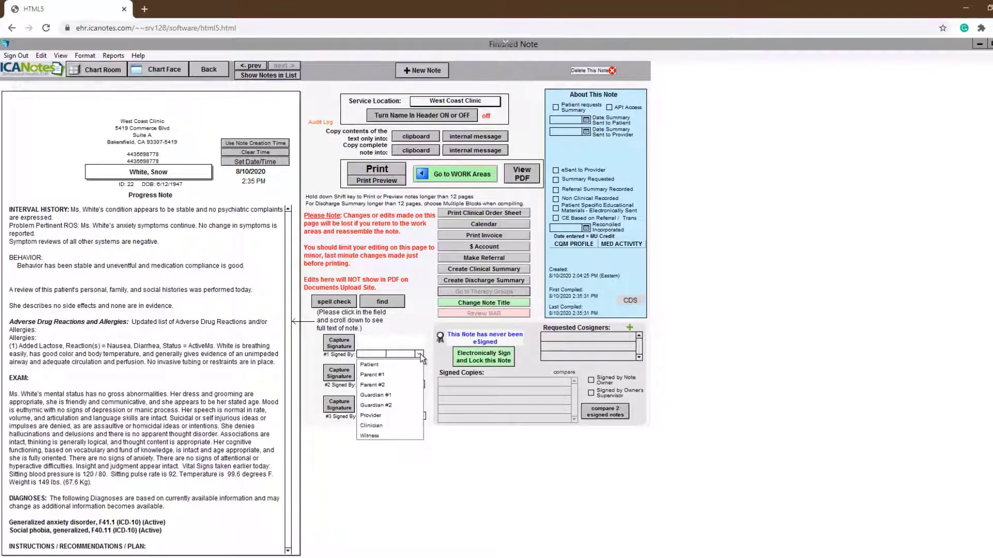
pyautogui.click(384, 362)
pyautogui.moveTo(257, 234)
pyautogui.mouseDown()
pyautogui.moveTo(243, 253)
pyautogui.moveTo(381, 262)
pyautogui.moveTo(445, 238)
pyautogui.mouseUp()
pyautogui.click(515, 306)
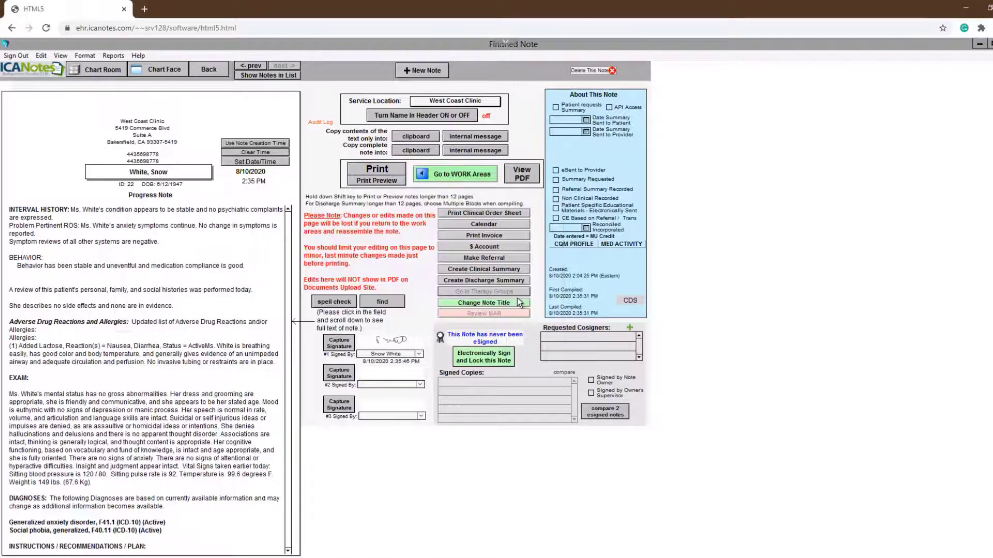
# Step: Electronically sign and lock the finished note, and go back to the patient's chart face
pyautogui.click(489, 361)
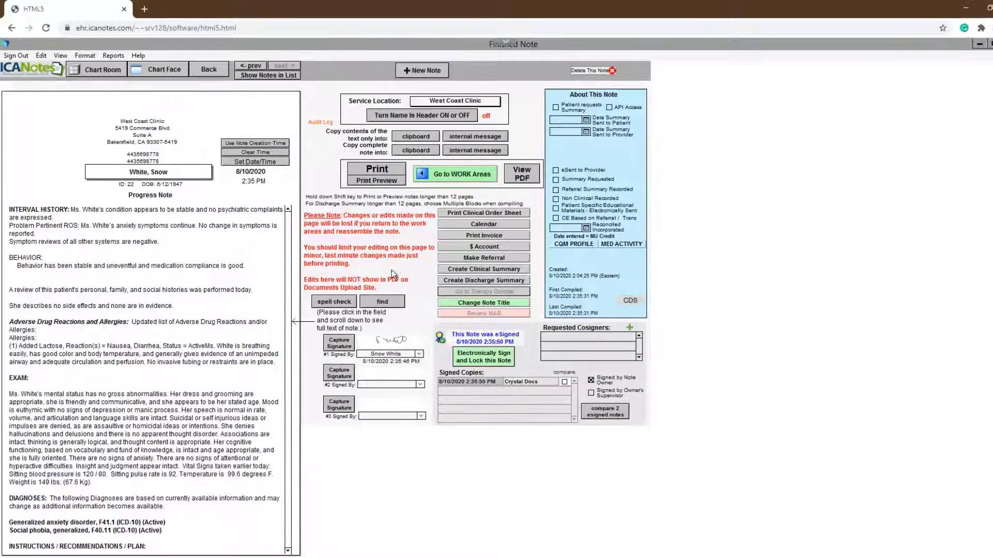
pyautogui.click(171, 73)
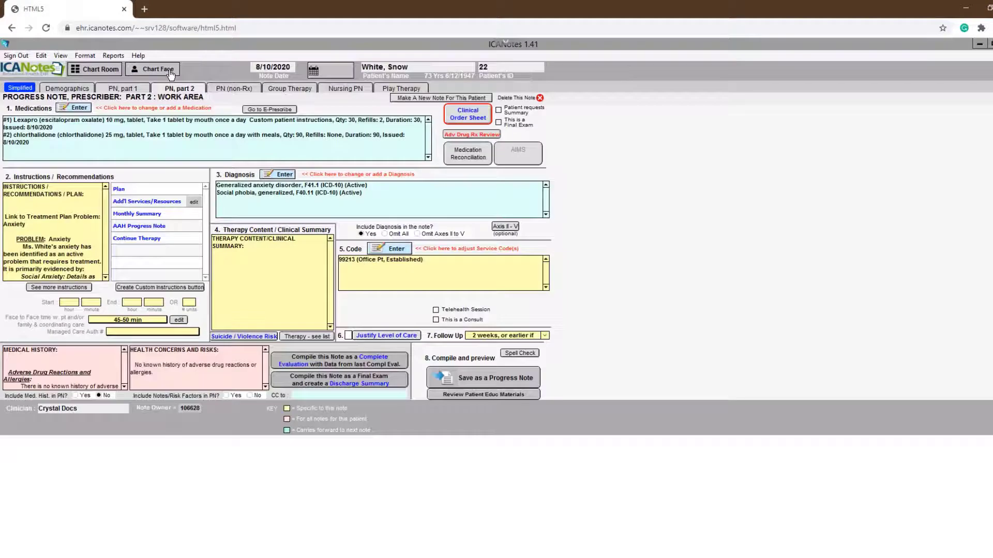